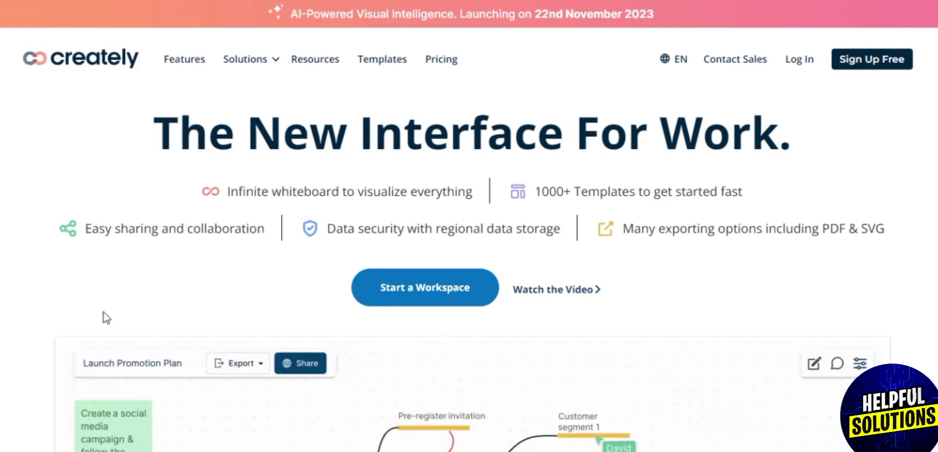
# Scroll up and down through the current Creately web page to look over its content.
pyautogui.scroll(-4, 104, 313)
pyautogui.scroll(-10, 104, 312)
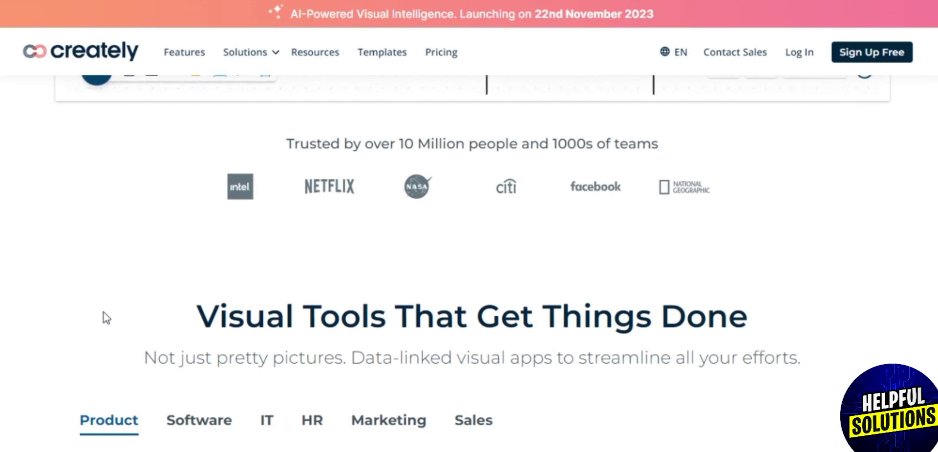
pyautogui.scroll(2, 103, 318)
pyautogui.scroll(7, 103, 312)
pyautogui.scroll(2, 104, 312)
pyautogui.scroll(-5, 104, 312)
pyautogui.scroll(-3, 104, 313)
pyautogui.scroll(-7, 103, 315)
pyautogui.scroll(-5, 103, 318)
pyautogui.scroll(14, 104, 314)
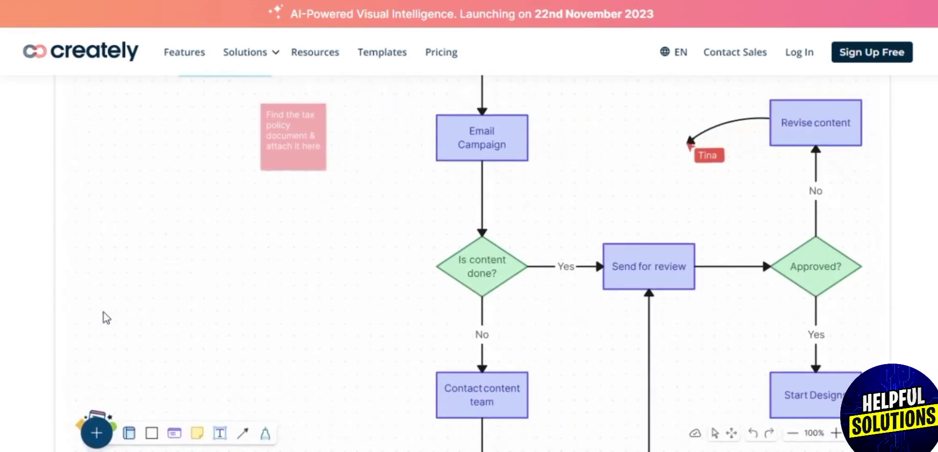
pyautogui.scroll(5, 104, 313)
pyautogui.scroll(-5, 104, 312)
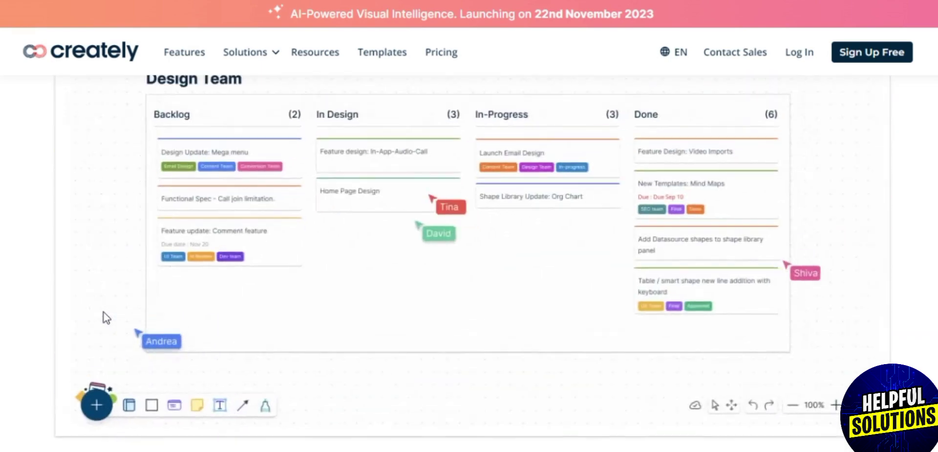
pyautogui.scroll(1, 103, 318)
pyautogui.scroll(1, 103, 318)
pyautogui.scroll(3, 103, 318)
pyautogui.scroll(3, 104, 312)
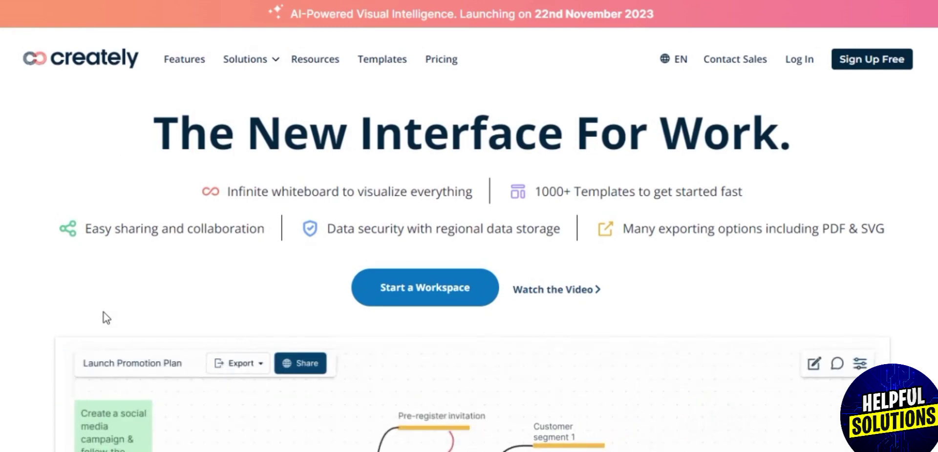
pyautogui.scroll(-1, 104, 318)
pyautogui.scroll(1, 103, 318)
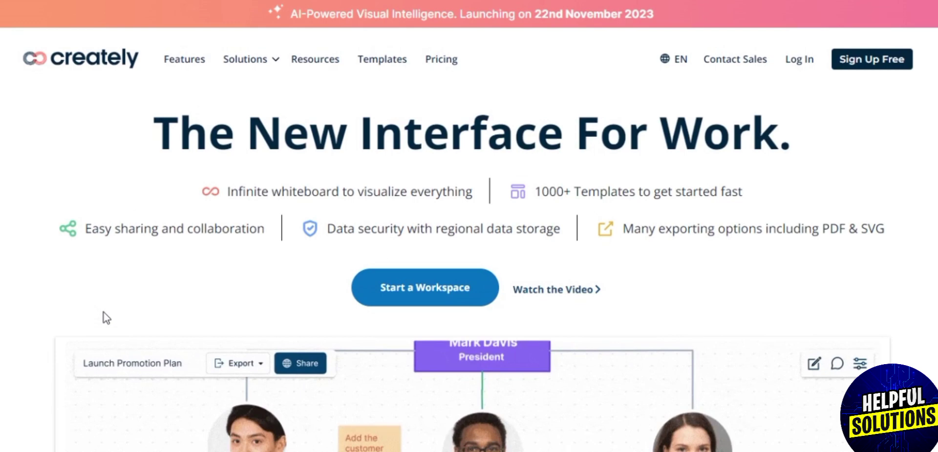
pyautogui.scroll(-1, 104, 312)
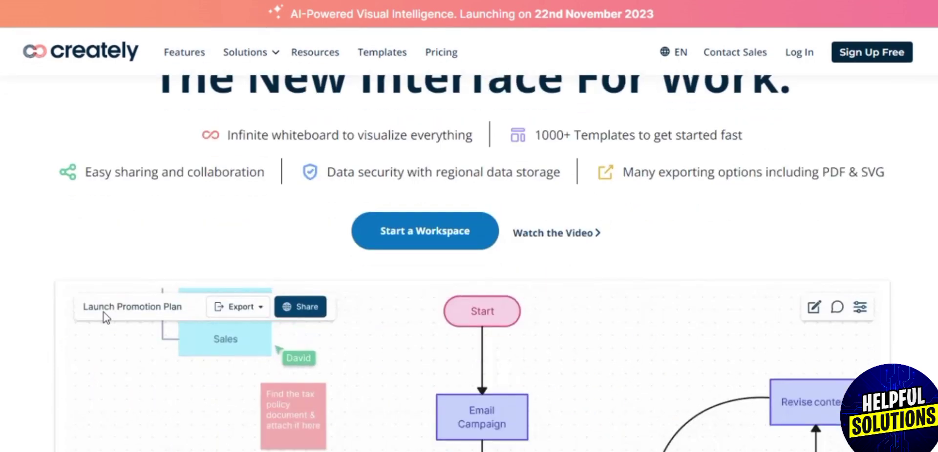
pyautogui.scroll(-1, 104, 312)
pyautogui.scroll(2, 103, 313)
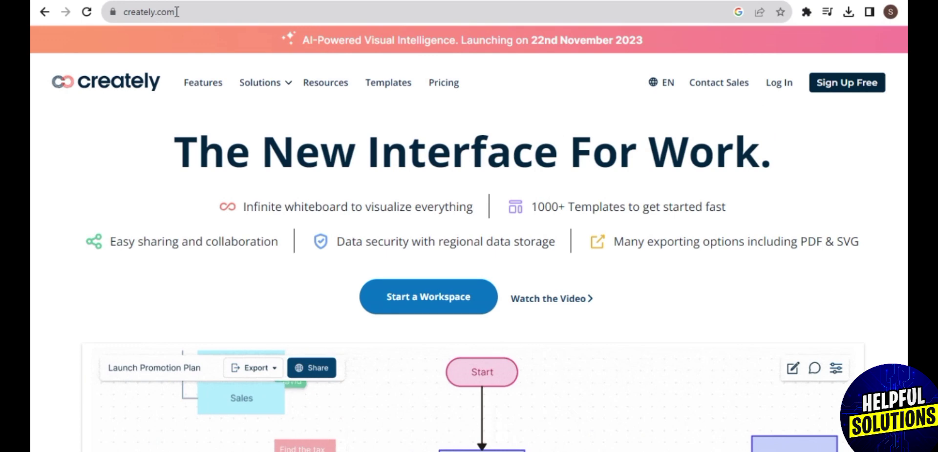
# Load creately.com/diagram-type/flowchart from the address bar and scroll down the page.
pyautogui.click(176, 11)
pyautogui.moveTo(176, 10); pyautogui.dragTo(120, 12)
pyautogui.moveTo(127, 115)
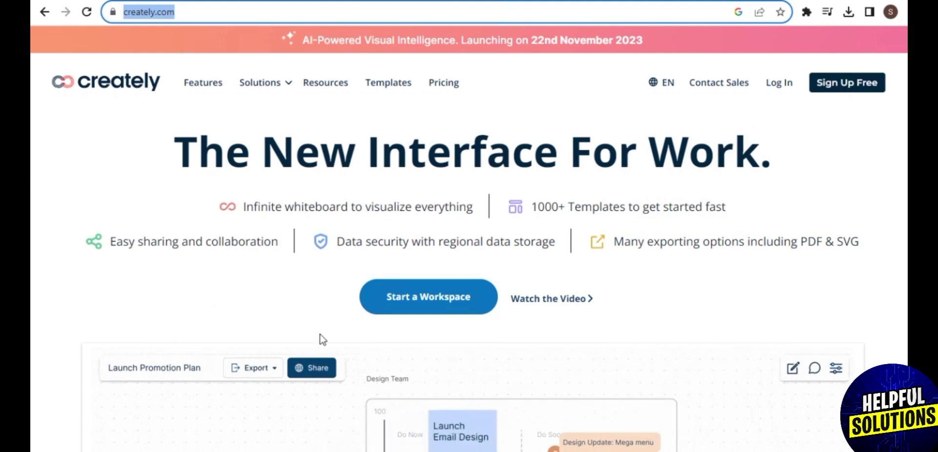
pyautogui.press('Down')
pyautogui.press('Down')
pyautogui.press('Down')
pyautogui.press('Down')
pyautogui.press('Down')
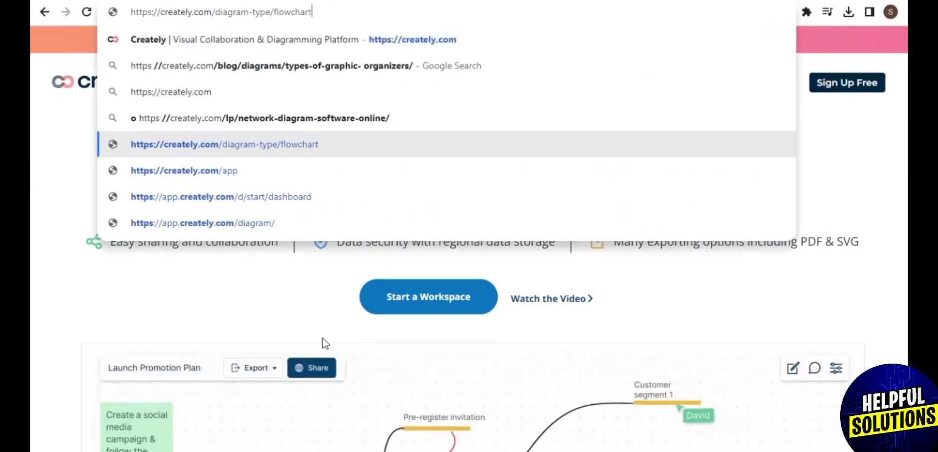
pyautogui.press('Return')
pyautogui.scroll(-1, 38, 295)
pyautogui.scroll(-2, 38, 294)
pyautogui.scroll(-5, 39, 294)
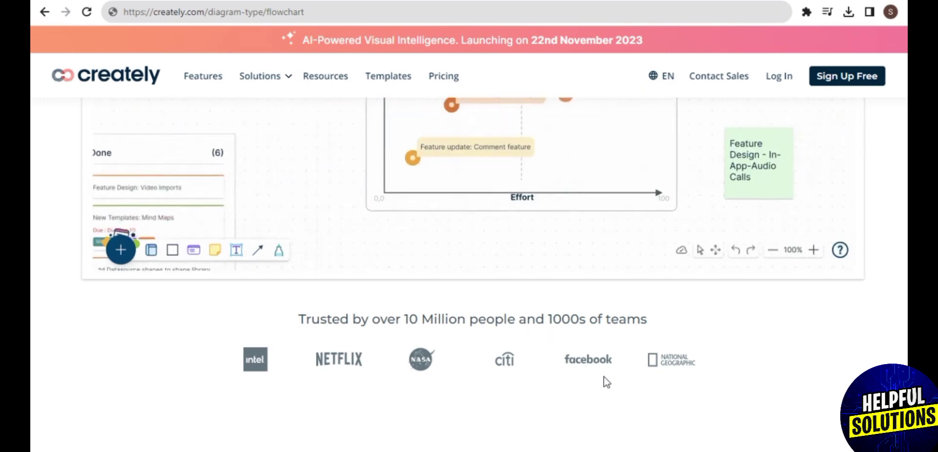
# Preview the Mind Maps, Concept Maps, ER, Wireframes, BPMN, Org Chart, Cloud Architecture and SWOT examples.
pyautogui.scroll(-5, 597, 378)
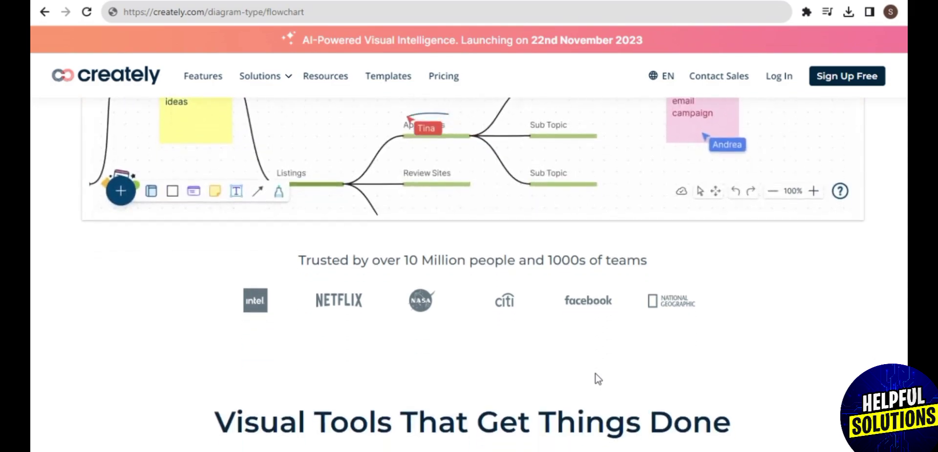
pyautogui.scroll(-10, 597, 378)
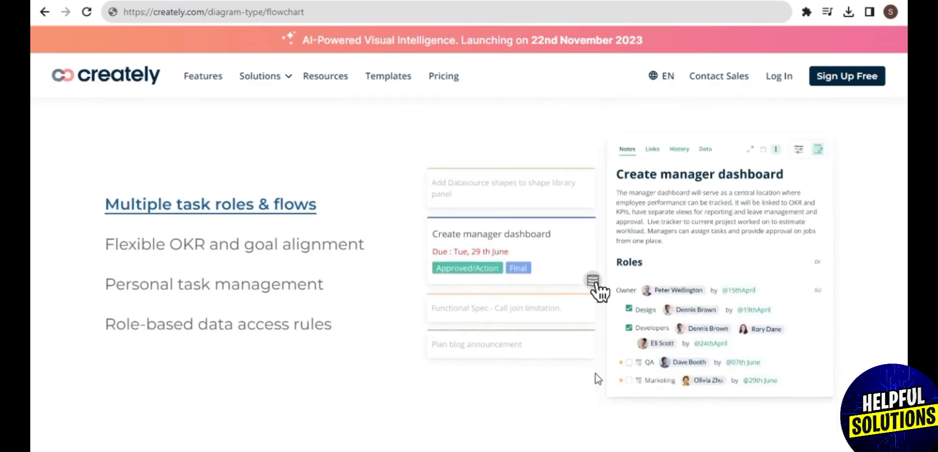
pyautogui.scroll(-10, 596, 374)
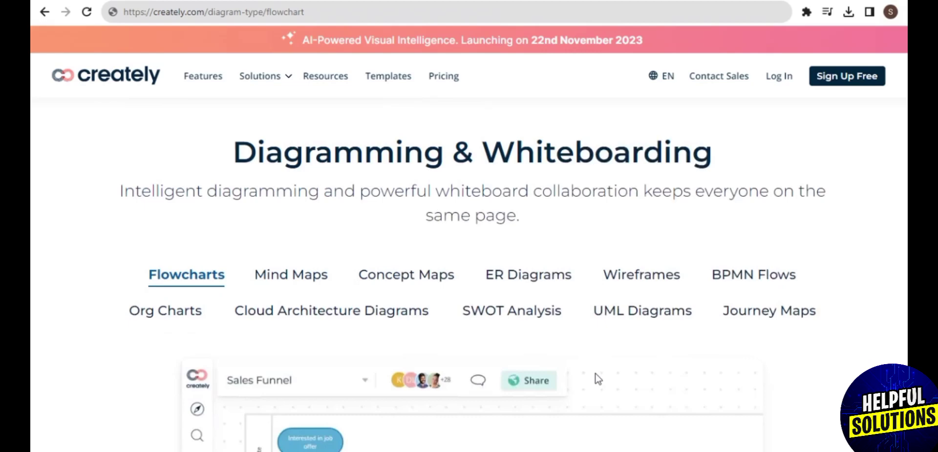
pyautogui.scroll(1, 597, 378)
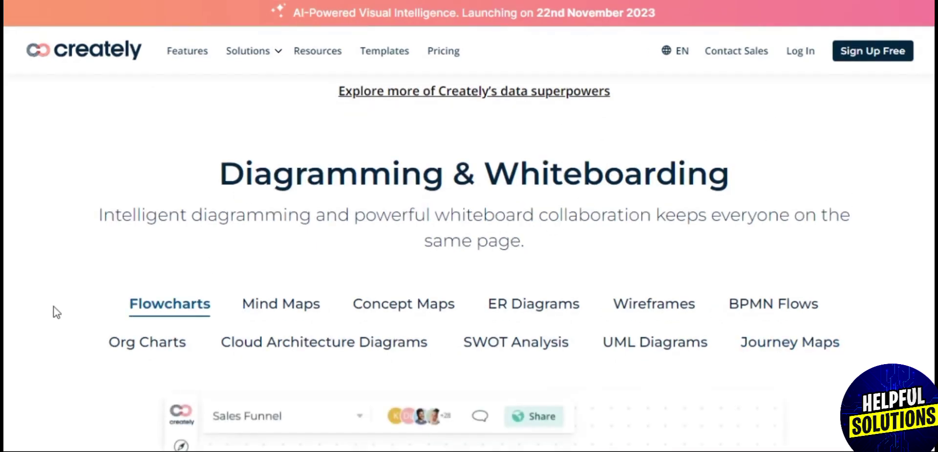
pyautogui.scroll(-2, 57, 313)
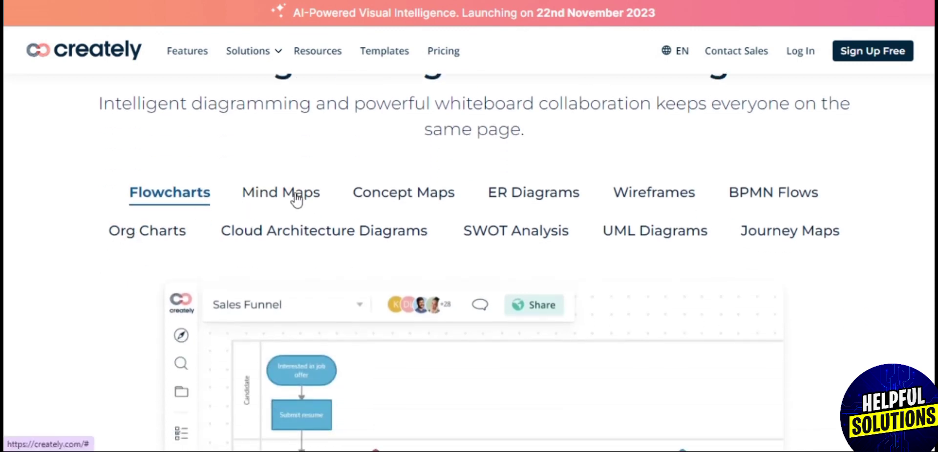
pyautogui.click(296, 197)
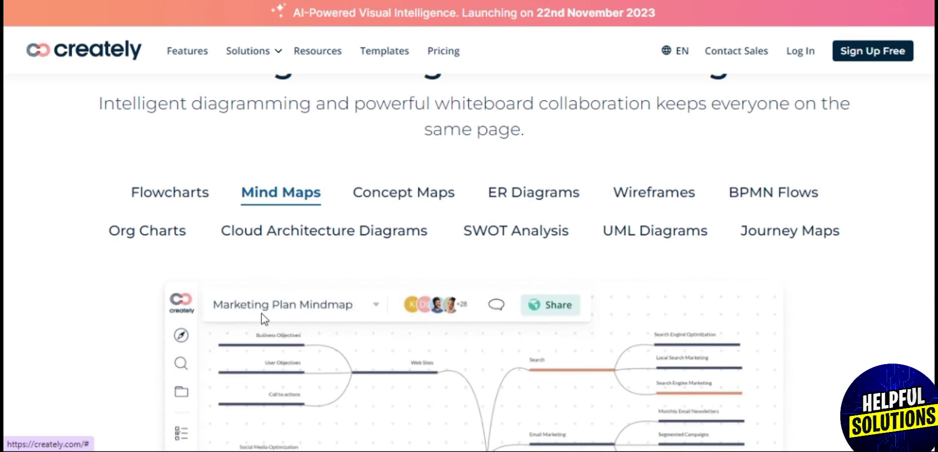
pyautogui.click(399, 196)
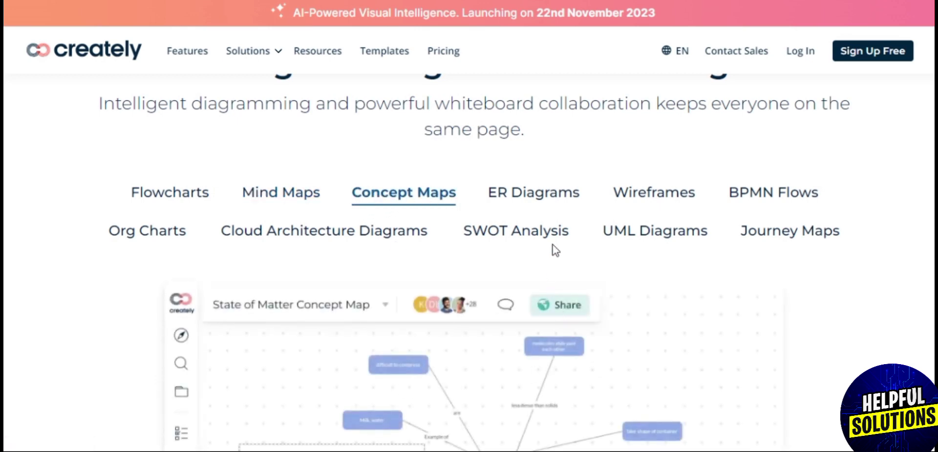
pyautogui.click(545, 196)
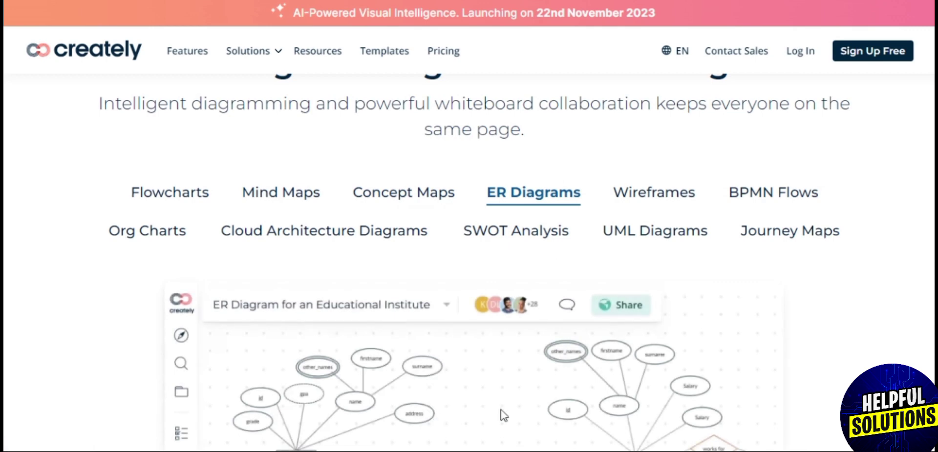
pyautogui.click(656, 193)
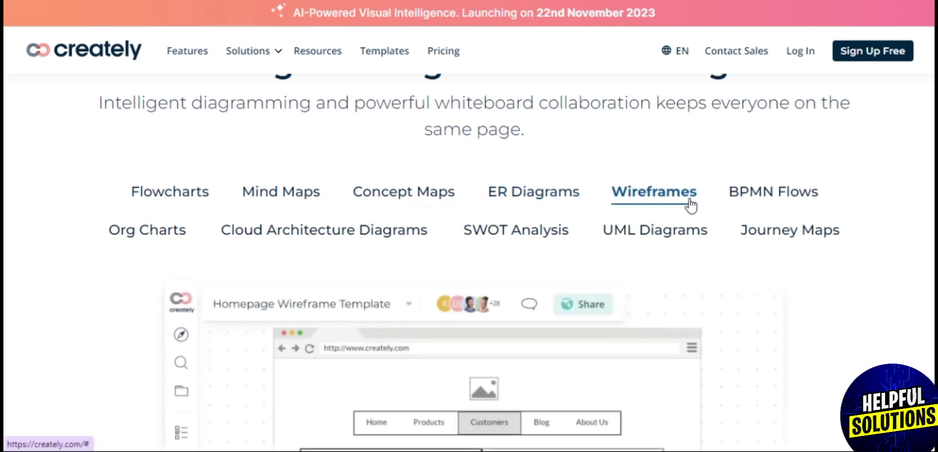
pyautogui.click(771, 191)
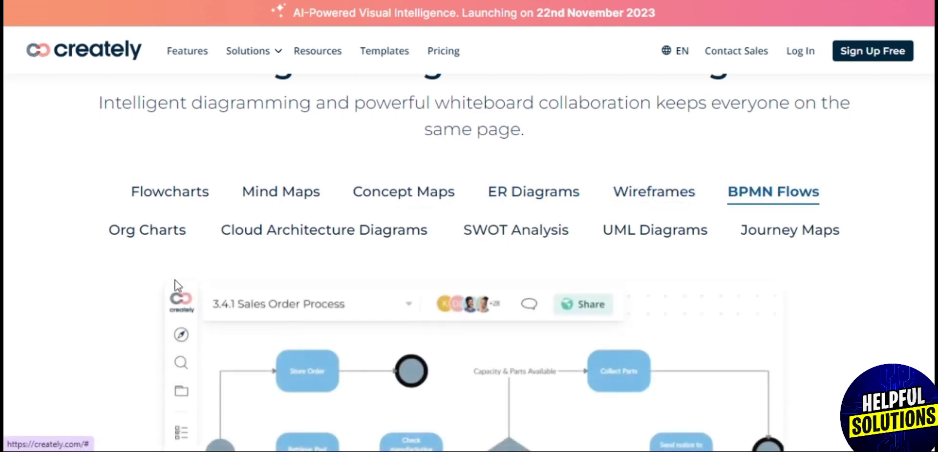
pyautogui.click(151, 233)
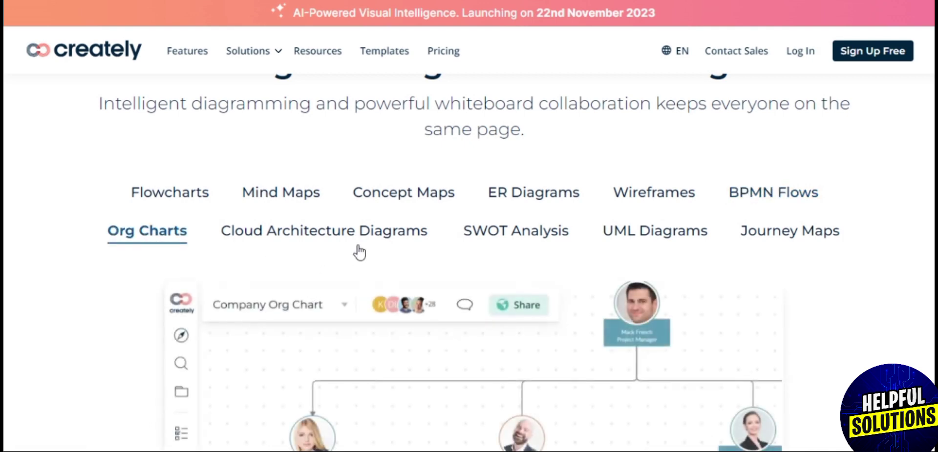
pyautogui.click(346, 237)
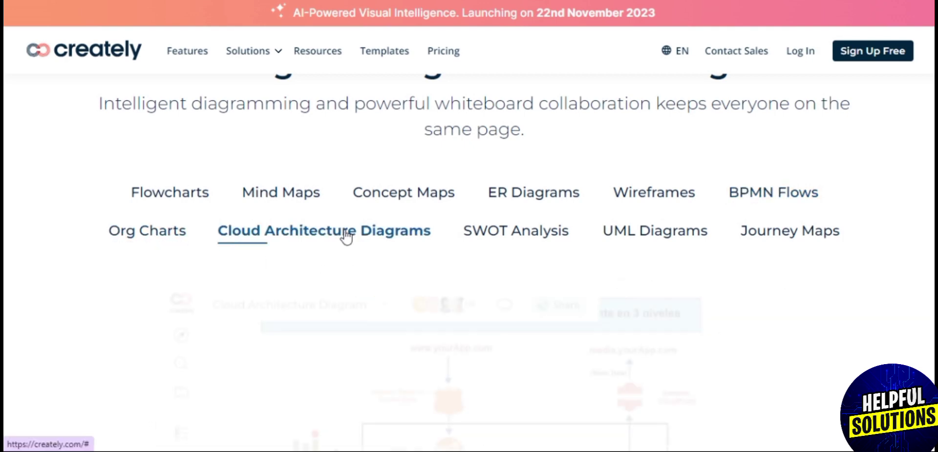
pyautogui.click(515, 239)
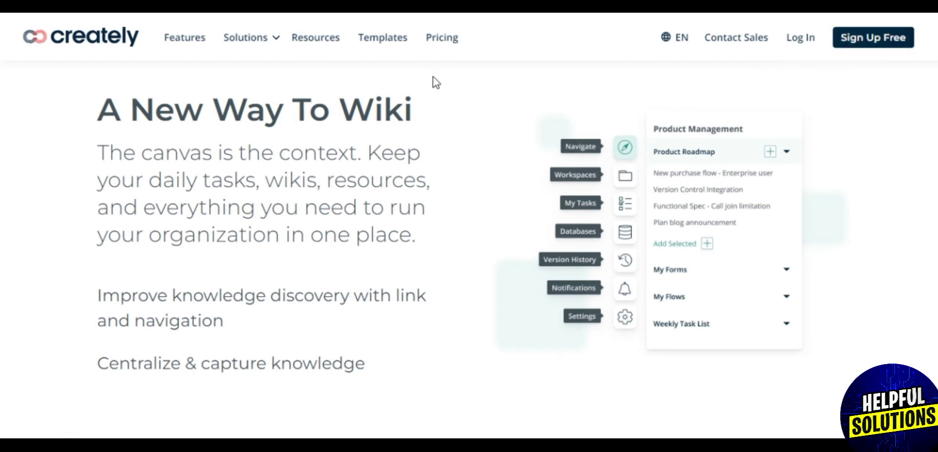
# Open the Pricing page listing the Personal, Team, Business and Enterprise plans.
pyautogui.click(446, 38)
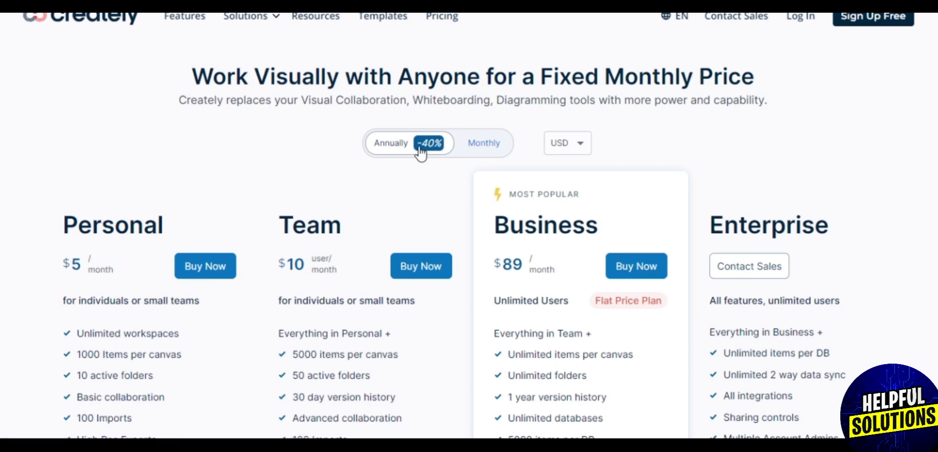
pyautogui.click(488, 142)
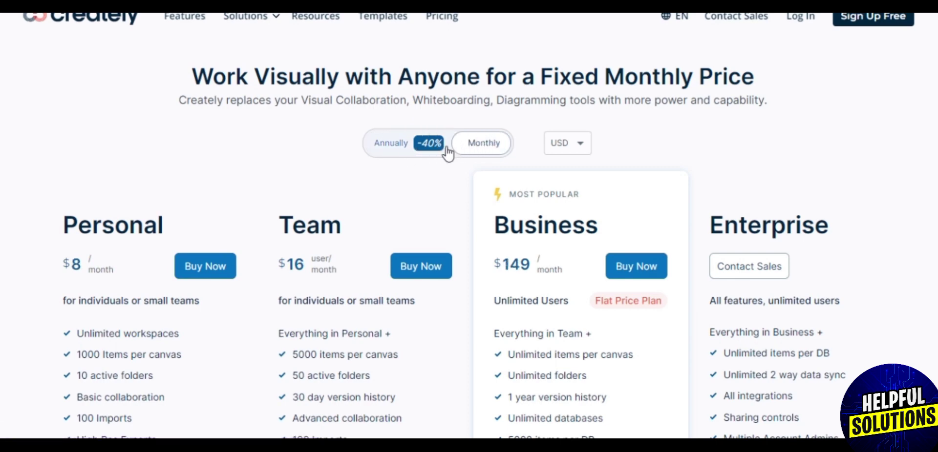
pyautogui.click(380, 142)
pyautogui.scroll(-2, 380, 142)
pyautogui.scroll(-2, 381, 141)
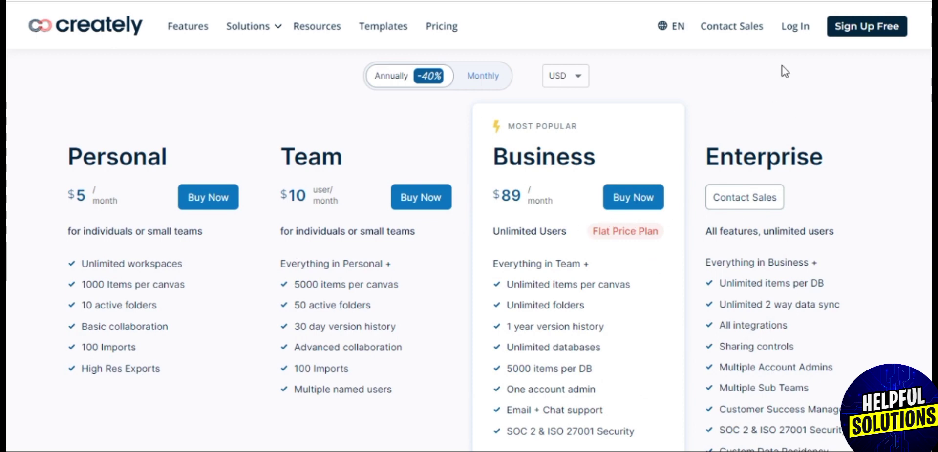
# Sign up for a free Creately account with Google and scroll to the Free Forever Plan.
pyautogui.click(877, 29)
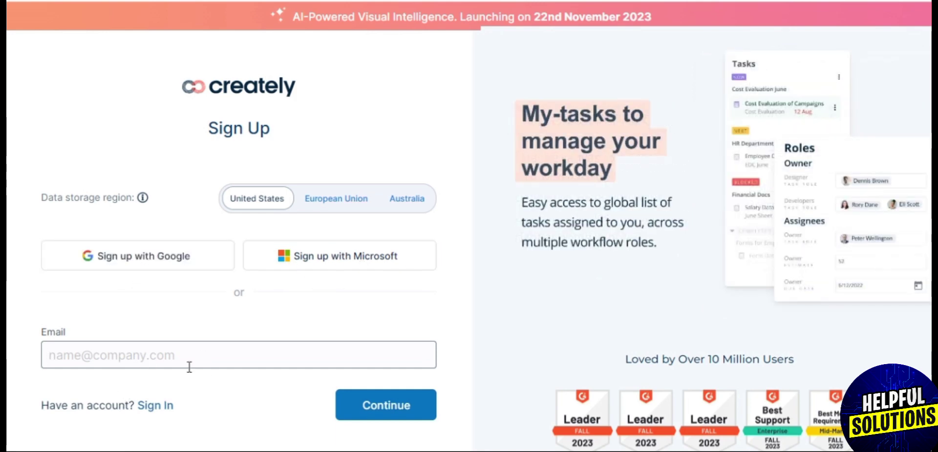
pyautogui.click(163, 258)
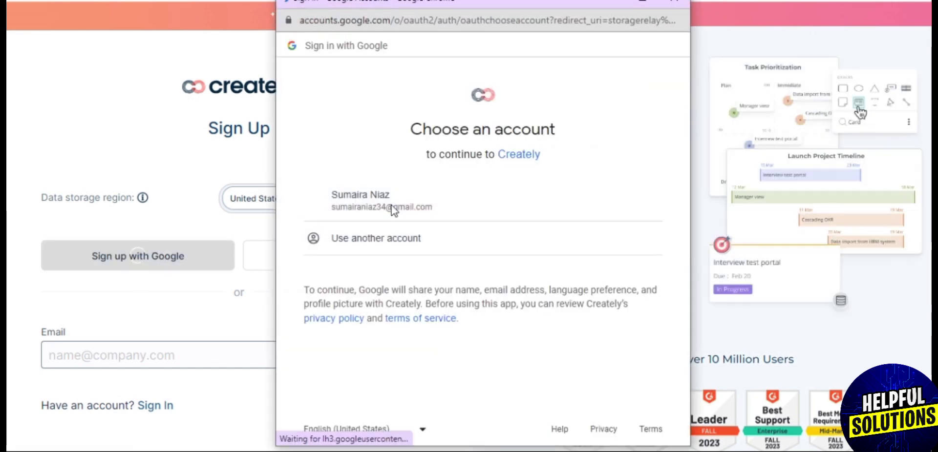
pyautogui.click(395, 194)
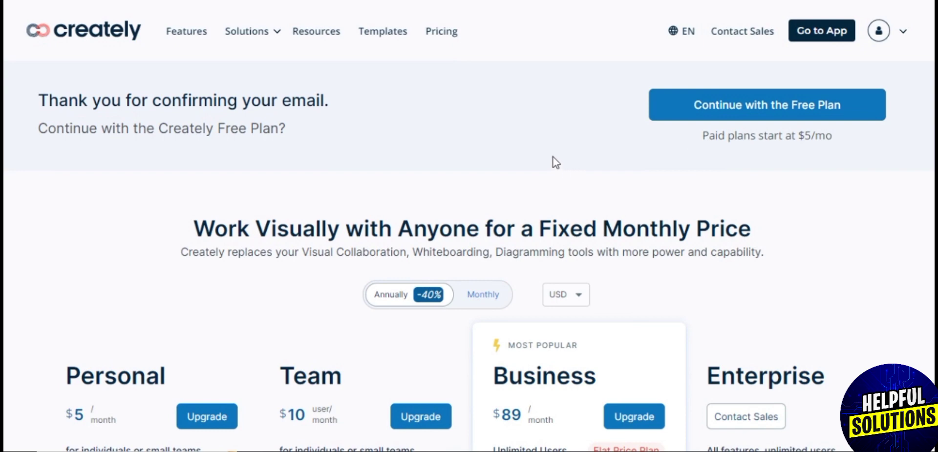
pyautogui.scroll(-15, 634, 210)
# Start the Free Forever Plan, answering Work use, Sales & Marketing and a Manager role.
pyautogui.click(765, 248)
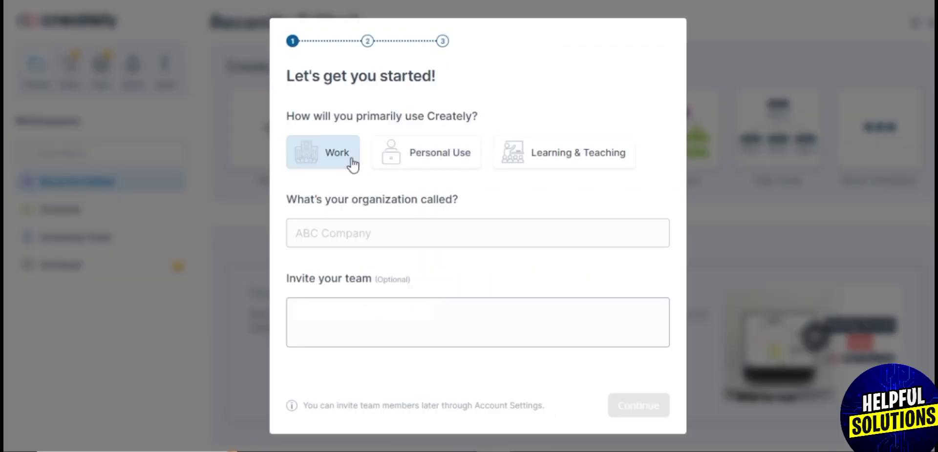
pyautogui.click(351, 164)
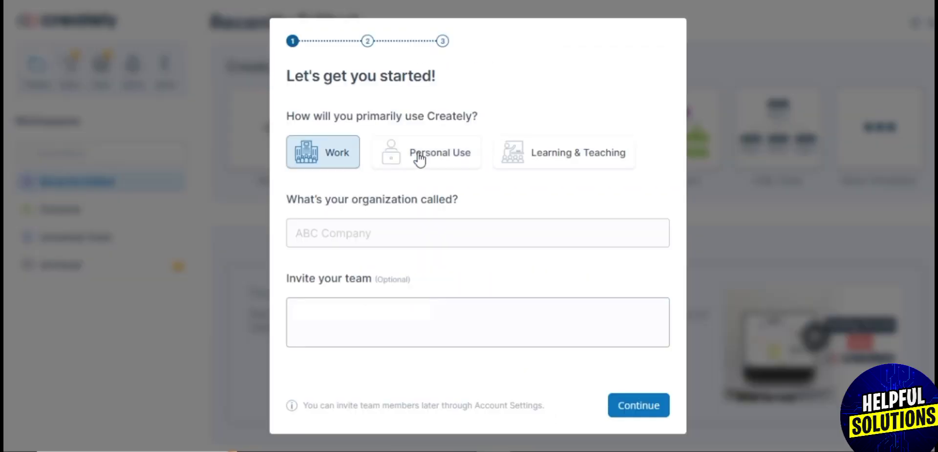
pyautogui.click(646, 394)
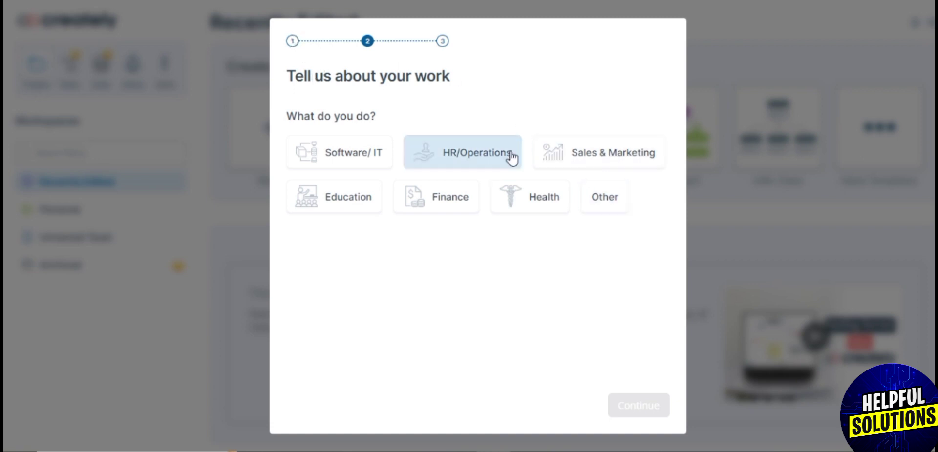
pyautogui.click(630, 165)
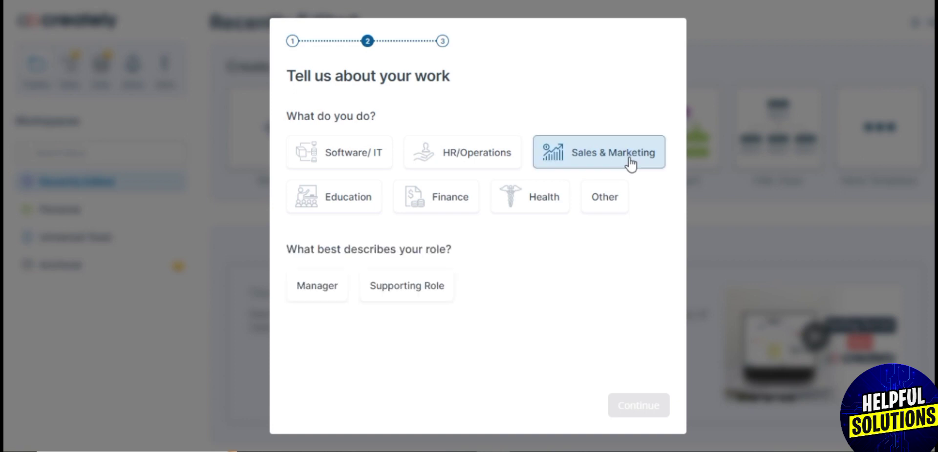
pyautogui.click(338, 292)
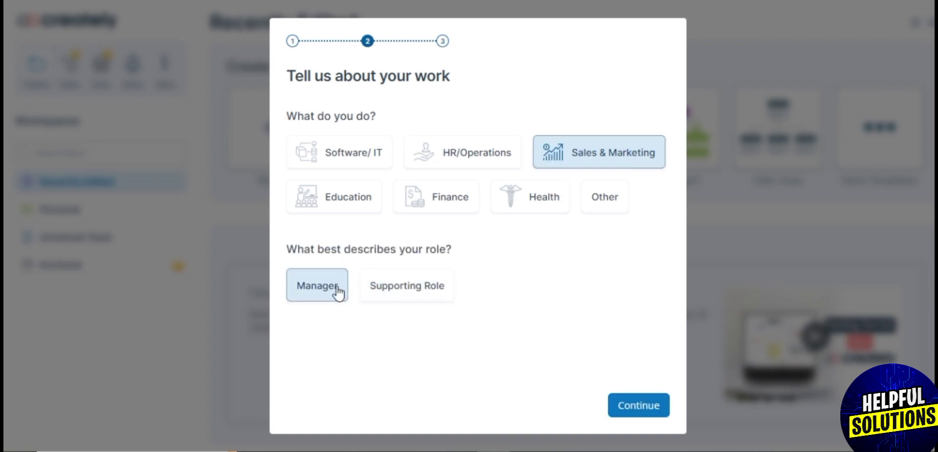
pyautogui.click(649, 405)
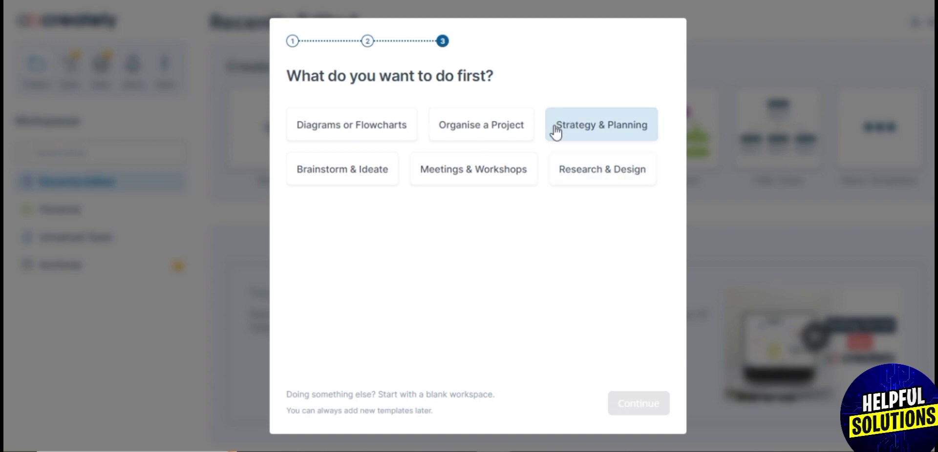
# Choose Organise a Project as the first goal to finish onboarding.
pyautogui.click(530, 139)
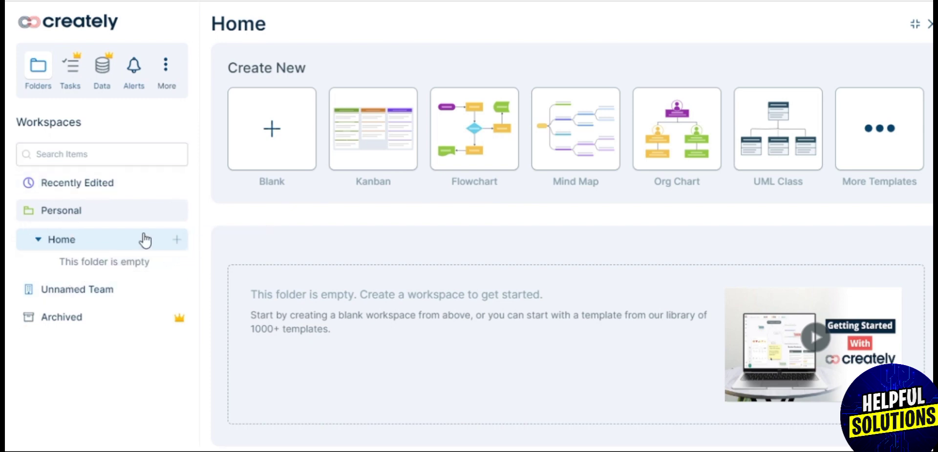
# Create a blank workspace in the Home folder, dismiss the welcome tips, and view Recently Edited.
pyautogui.click(176, 241)
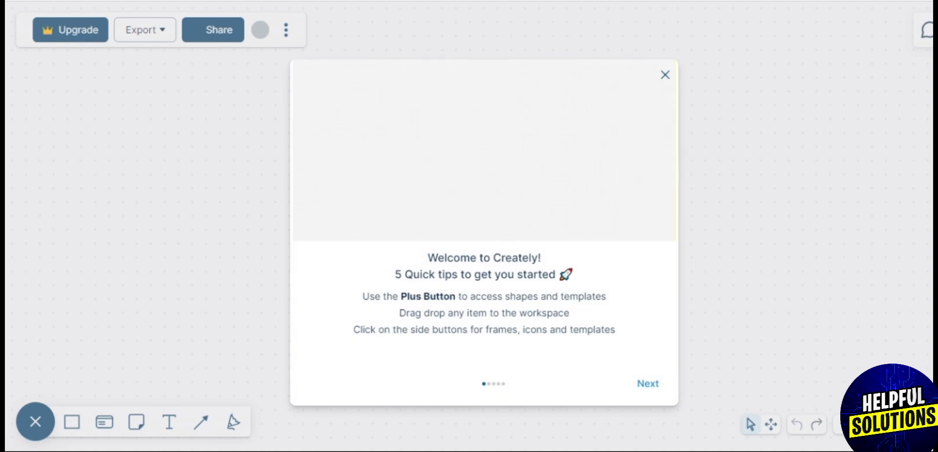
pyautogui.click(665, 75)
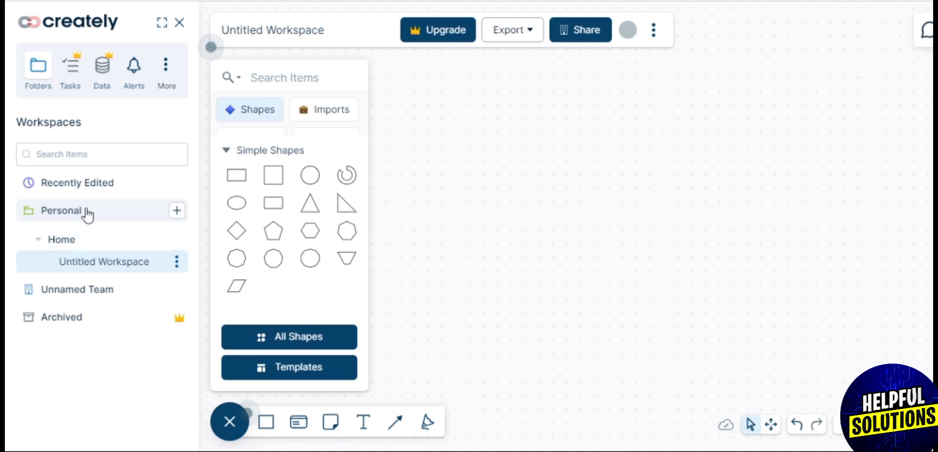
pyautogui.click(103, 184)
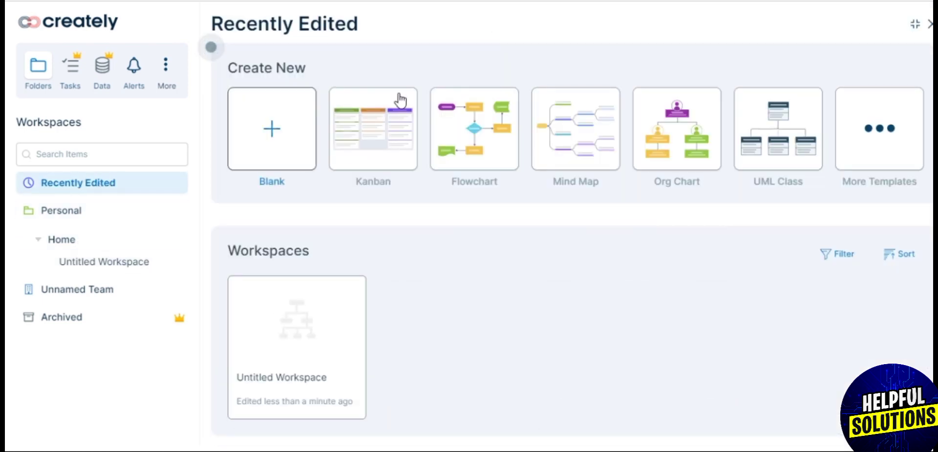
# Browse the template library and add the Basic Org Chart template as a new workspace.
pyautogui.click(877, 116)
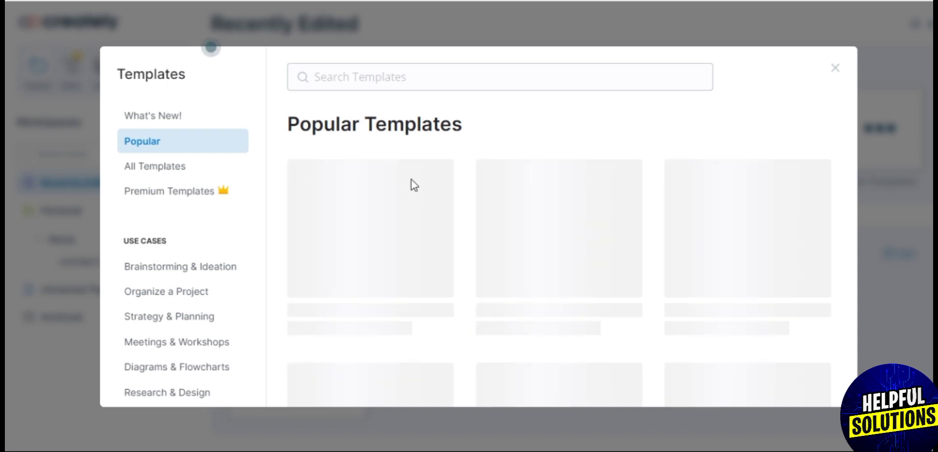
pyautogui.moveTo(339, 261)
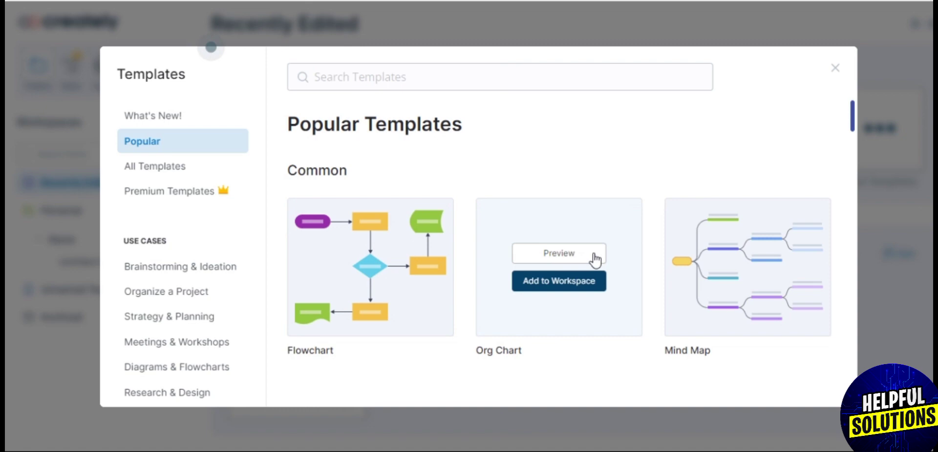
pyautogui.moveTo(792, 279)
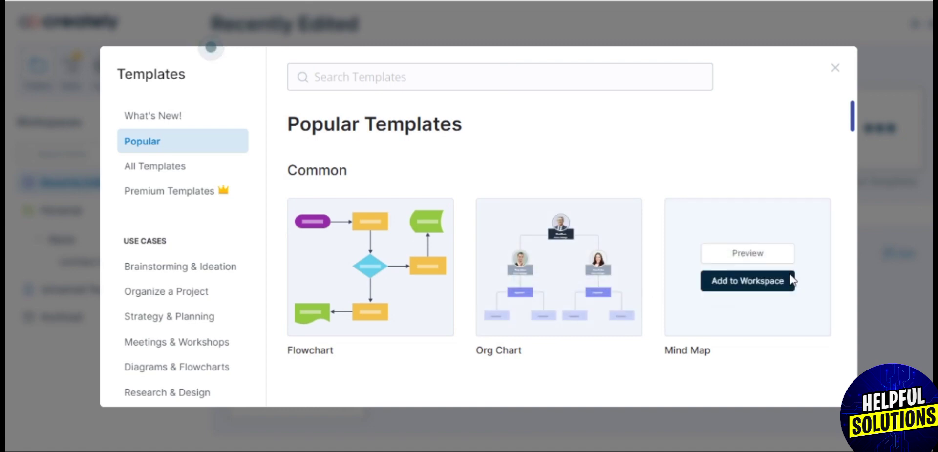
pyautogui.scroll(-1, 809, 165)
pyautogui.scroll(-1, 810, 165)
pyautogui.scroll(-3, 809, 165)
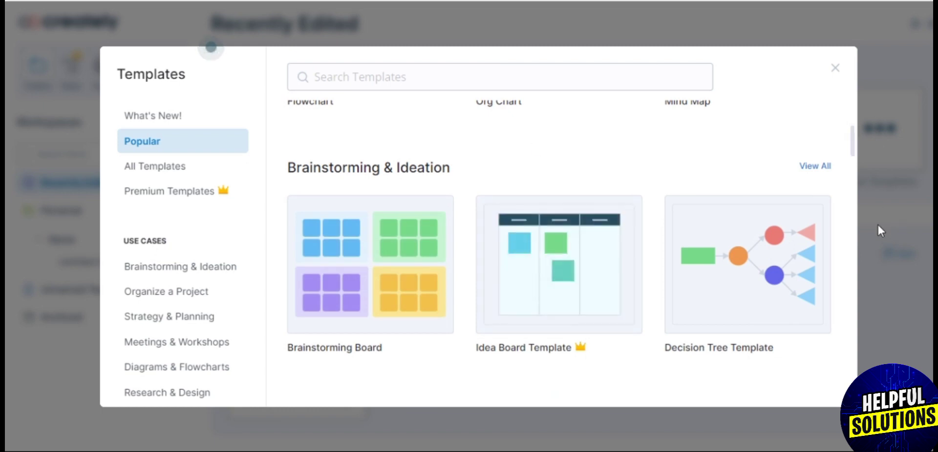
pyautogui.scroll(2, 608, 227)
pyautogui.moveTo(565, 168)
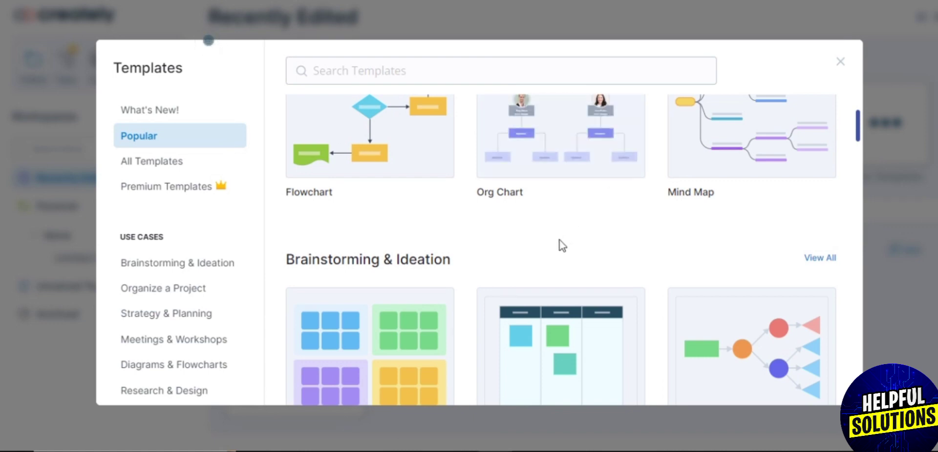
pyautogui.scroll(1, 557, 239)
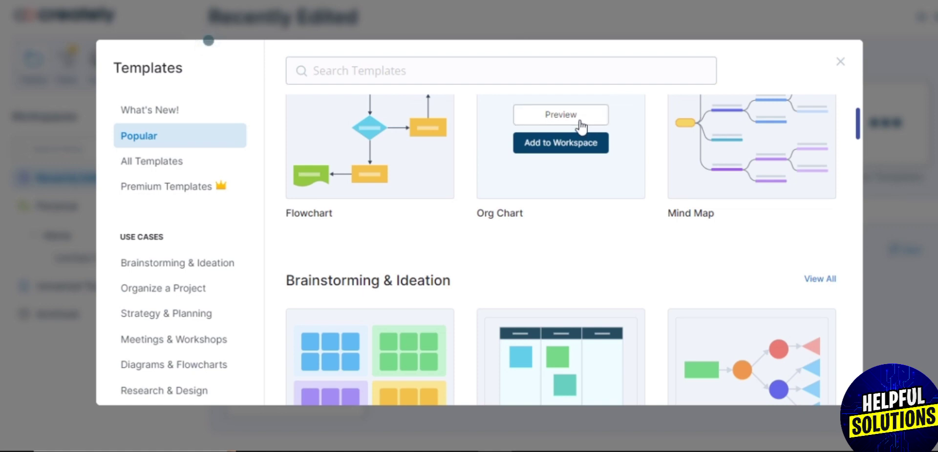
pyautogui.click(580, 119)
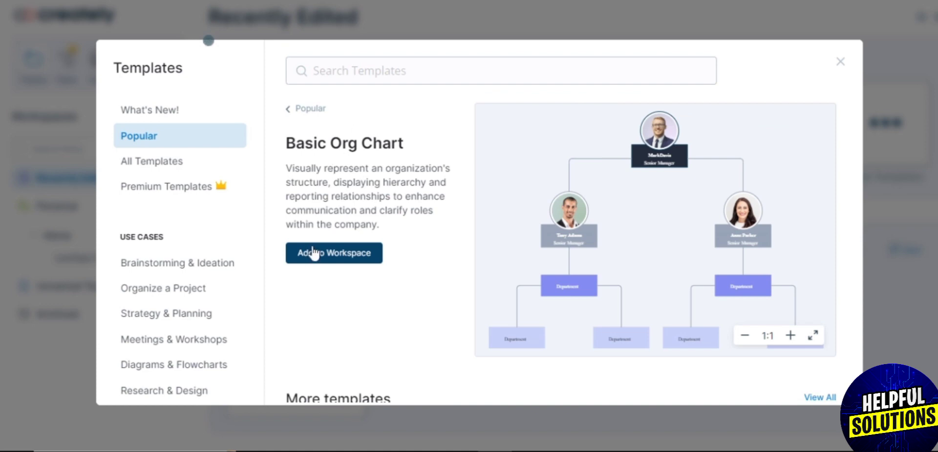
pyautogui.click(341, 254)
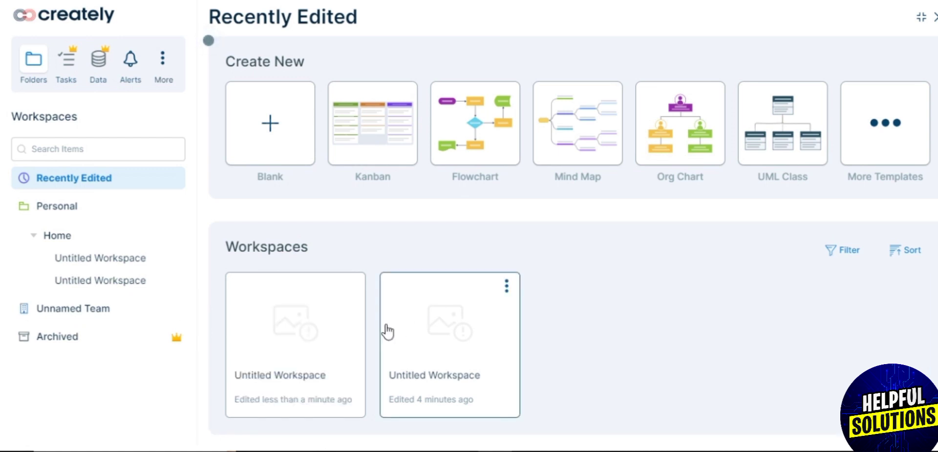
# Open an Untitled Workspace on the canvas, then switch to the other Untitled Workspace.
pyautogui.click(387, 332)
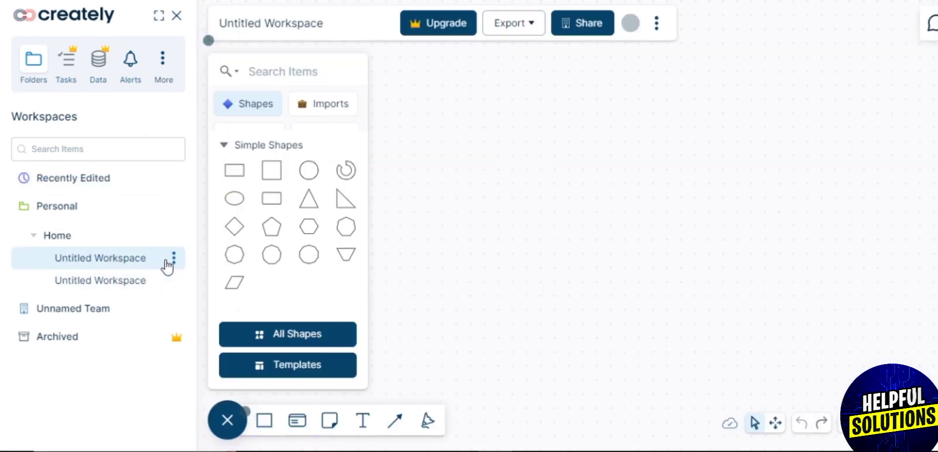
pyautogui.click(130, 286)
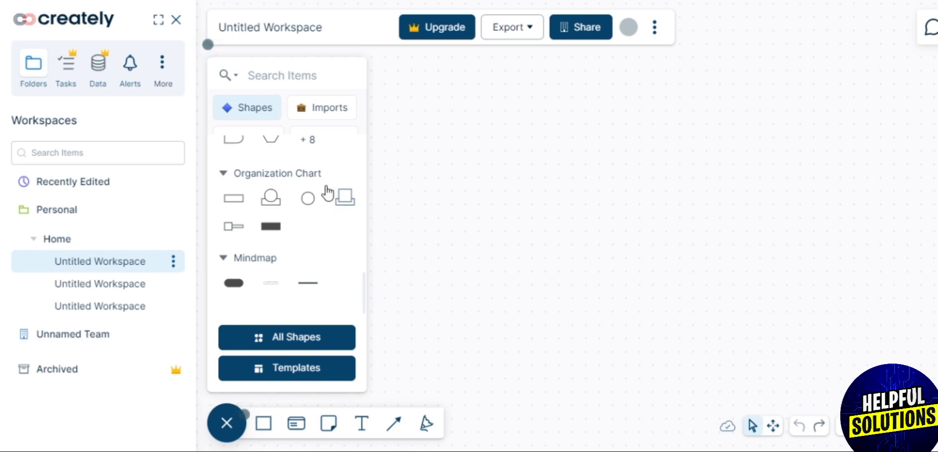
pyautogui.moveTo(272, 95)
# Add the Flowchart template to the workspace and check the Step 2 box's right-click actions.
pyautogui.click(303, 372)
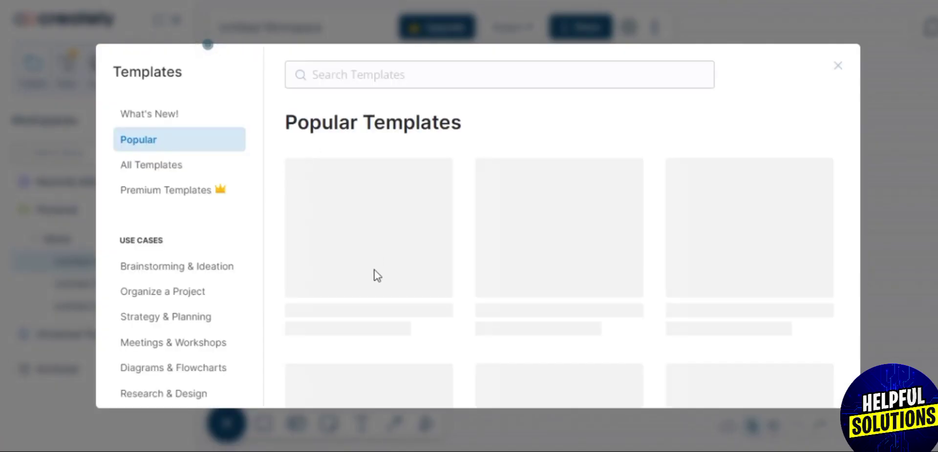
pyautogui.moveTo(371, 273)
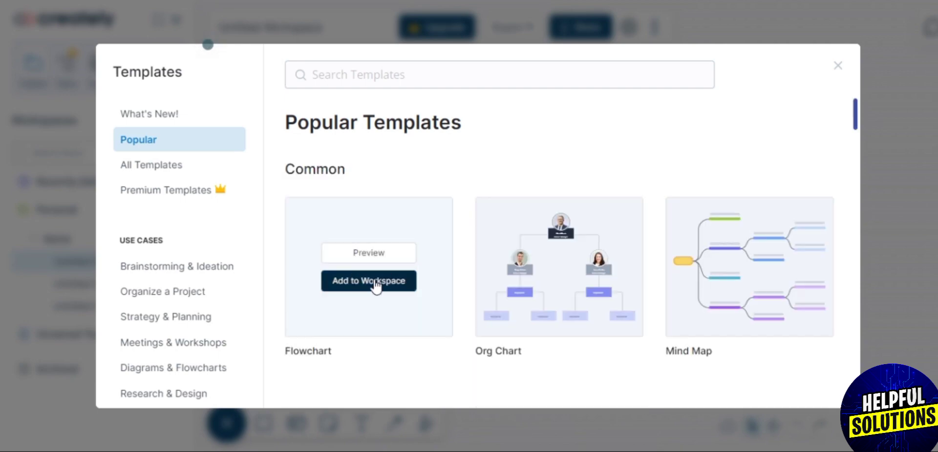
pyautogui.click(376, 281)
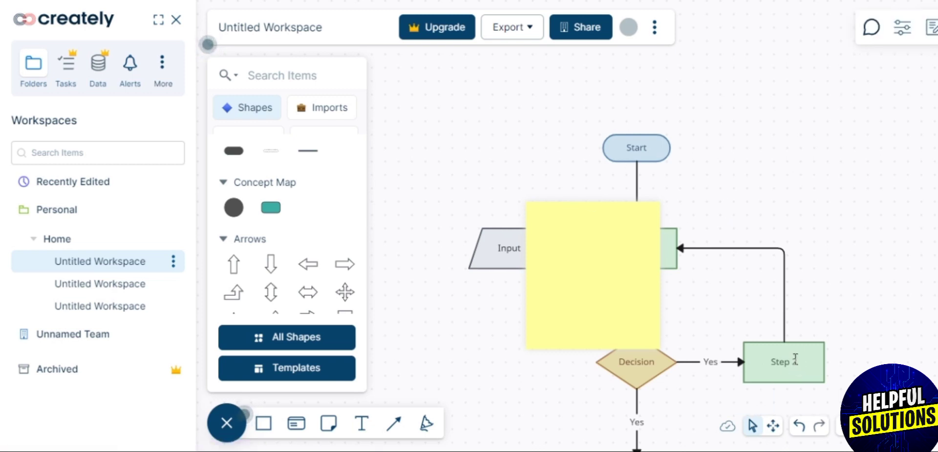
pyautogui.rightClick(794, 359)
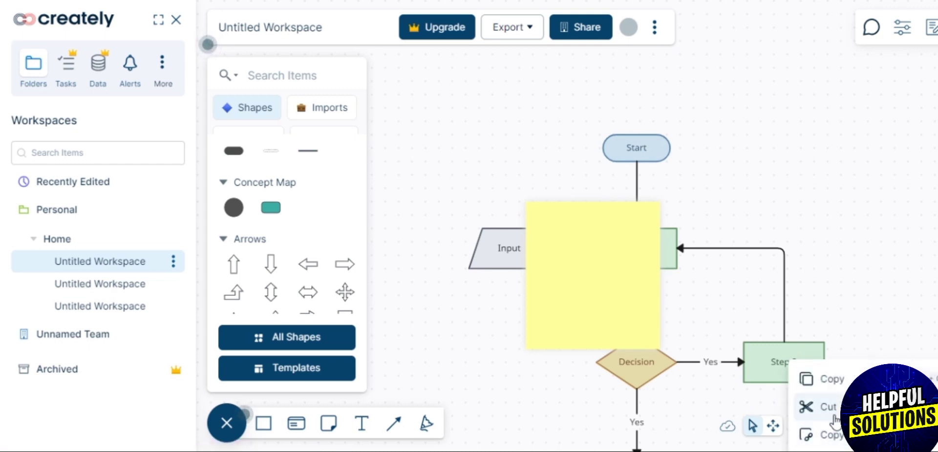
pyautogui.click(848, 329)
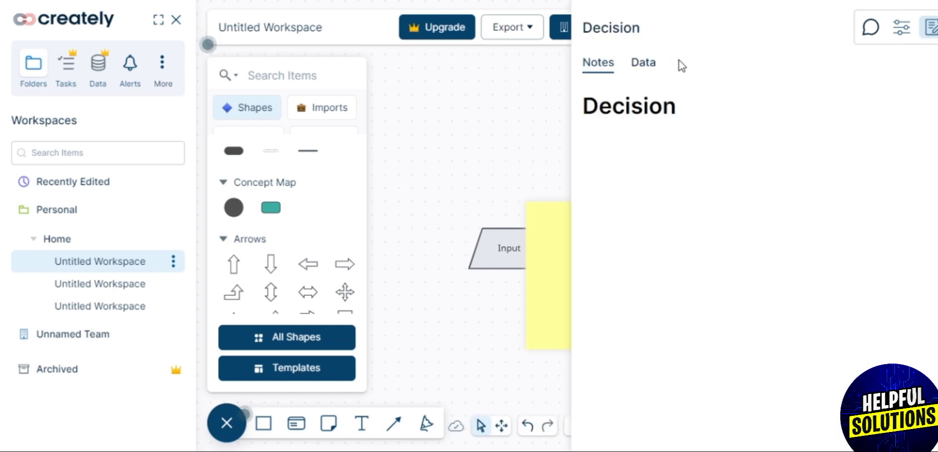
# Add a new data field to the Decision shape from the Notes panel's Data tab.
pyautogui.click(644, 63)
pyautogui.click(635, 98)
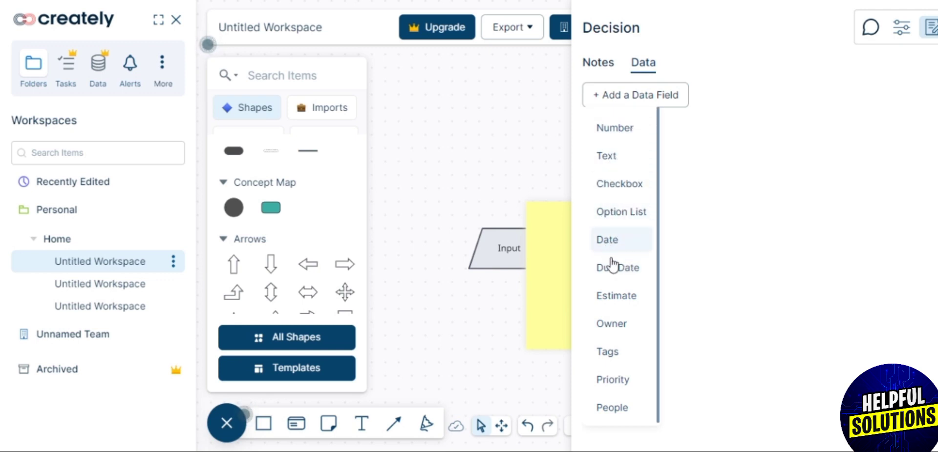
pyautogui.click(639, 383)
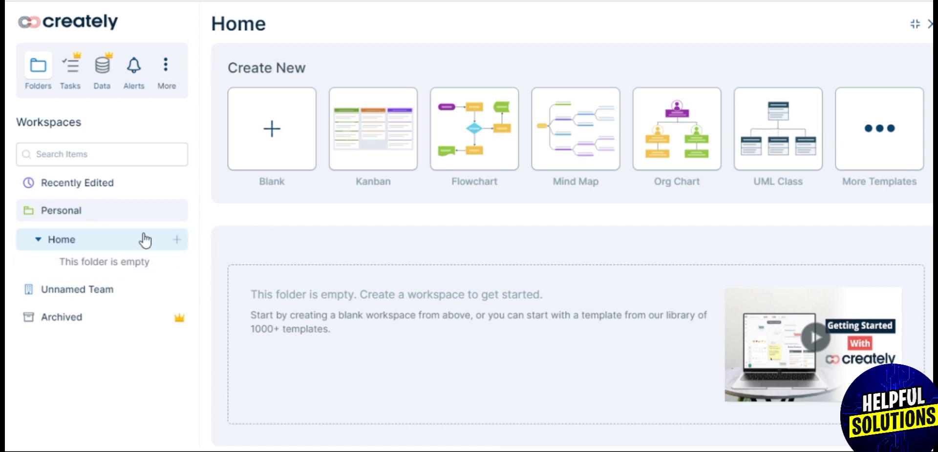
# Create an Untitled Workspace in the Home folder and dismiss the Welcome to Creately tips.
pyautogui.click(177, 240)
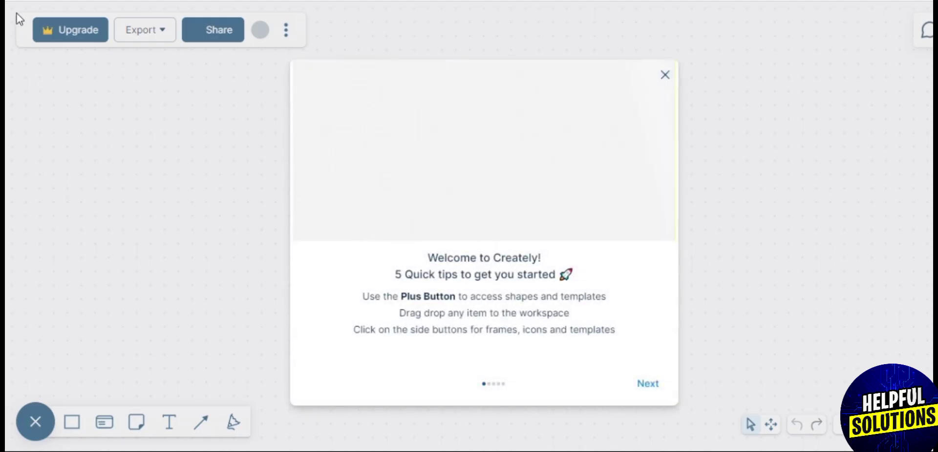
pyautogui.click(665, 75)
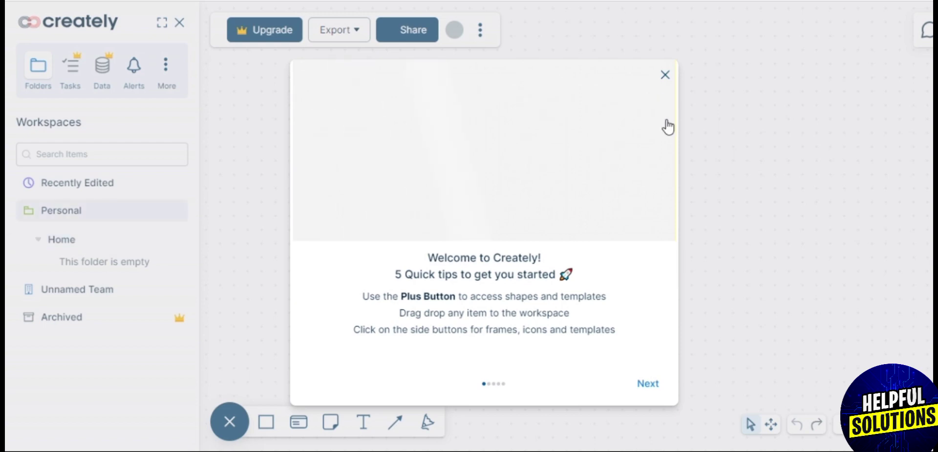
pyautogui.click(665, 75)
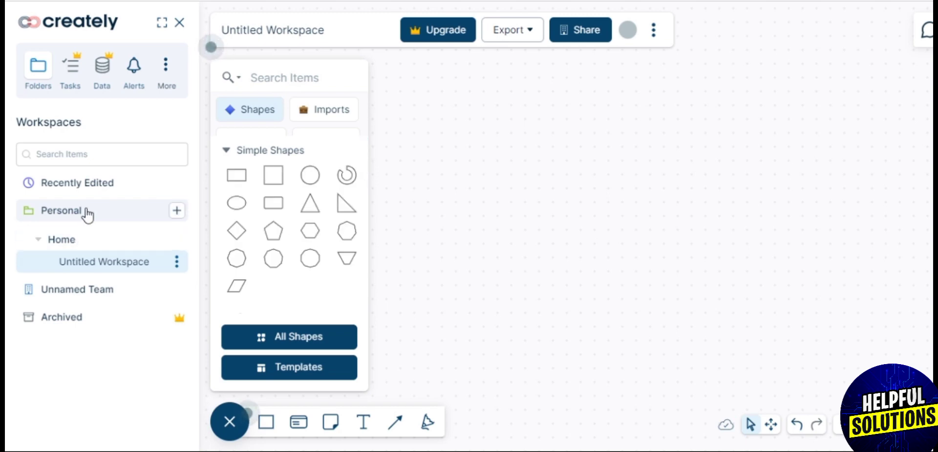
# From Recently Edited, open More Templates and browse Popular Templates to the Decision Tree Template.
pyautogui.click(104, 183)
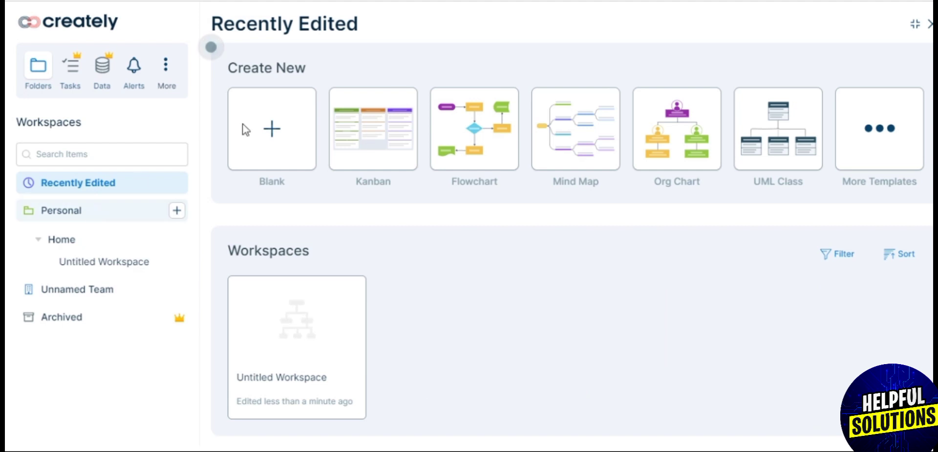
pyautogui.click(877, 118)
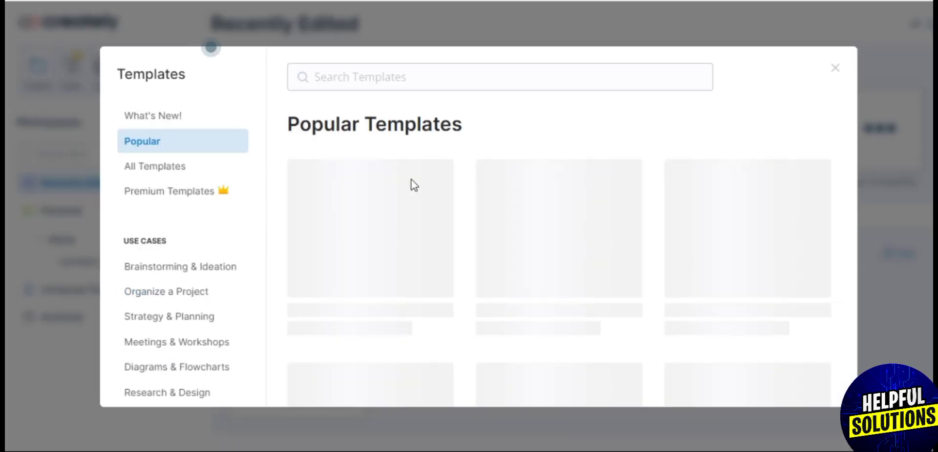
pyautogui.moveTo(338, 263)
pyautogui.moveTo(562, 316)
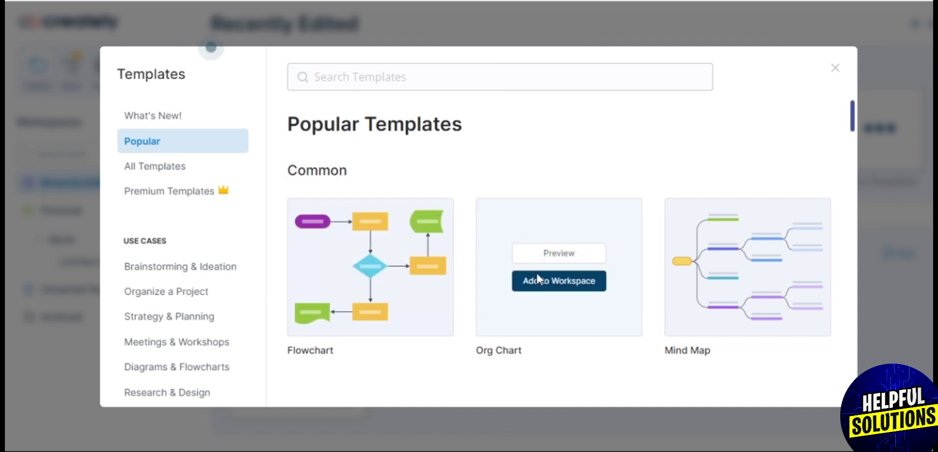
pyautogui.moveTo(791, 279)
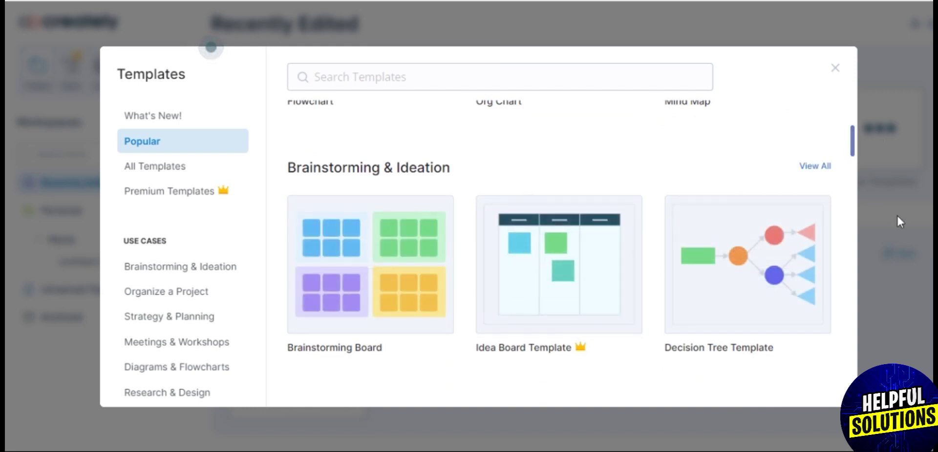
pyautogui.moveTo(780, 262)
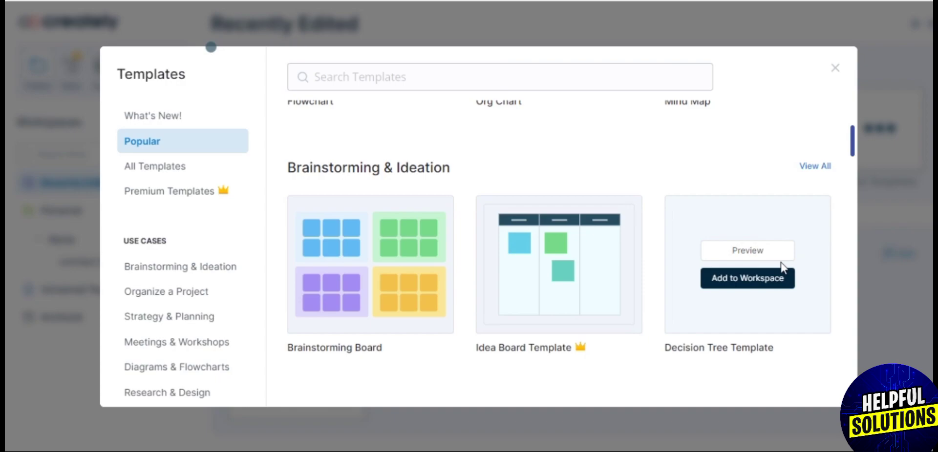